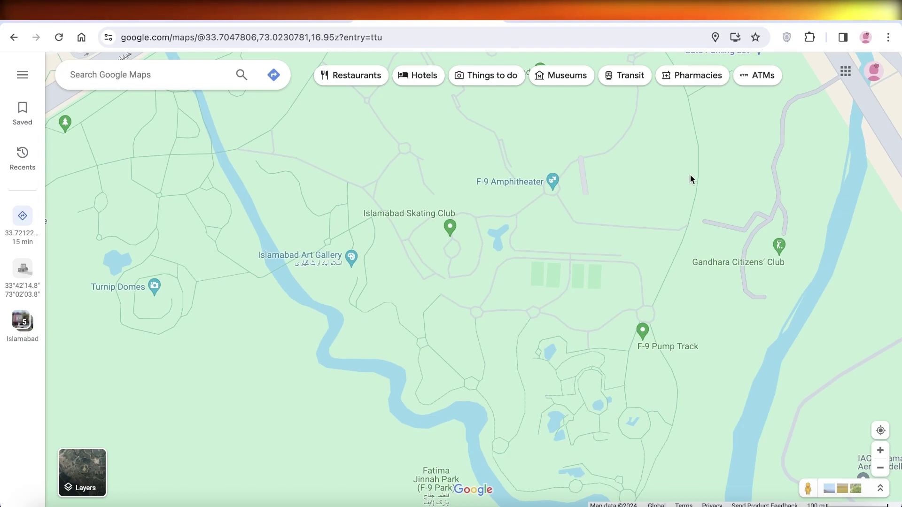
pyautogui.scroll(-1, 615, 185)
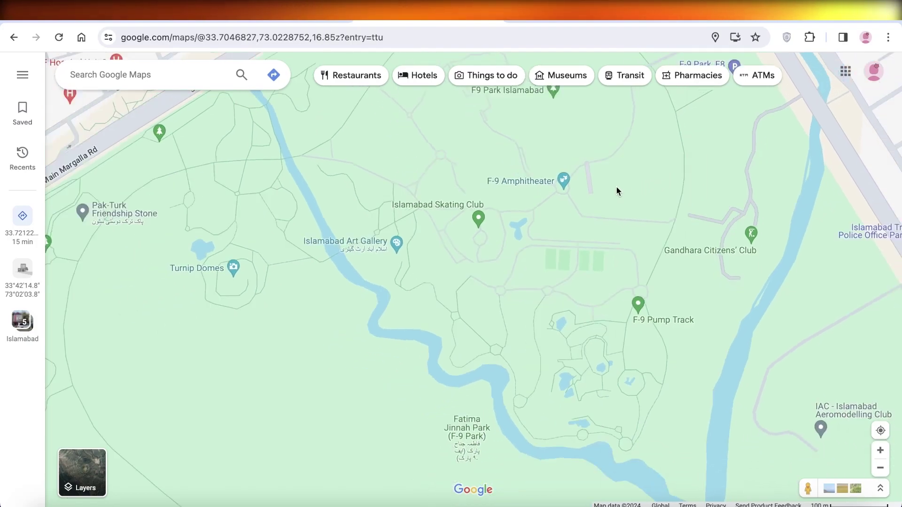
pyautogui.scroll(-2, 615, 185)
# Step: Pan the map toward Turnip Domes in Fatima Jinnah Park, Islamabad
pyautogui.moveTo(313, 290)
pyautogui.mouseDown()
pyautogui.moveTo(327, 229)
pyautogui.moveTo(394, 332)
pyautogui.mouseUp()
pyautogui.scroll(1, 386, 328)
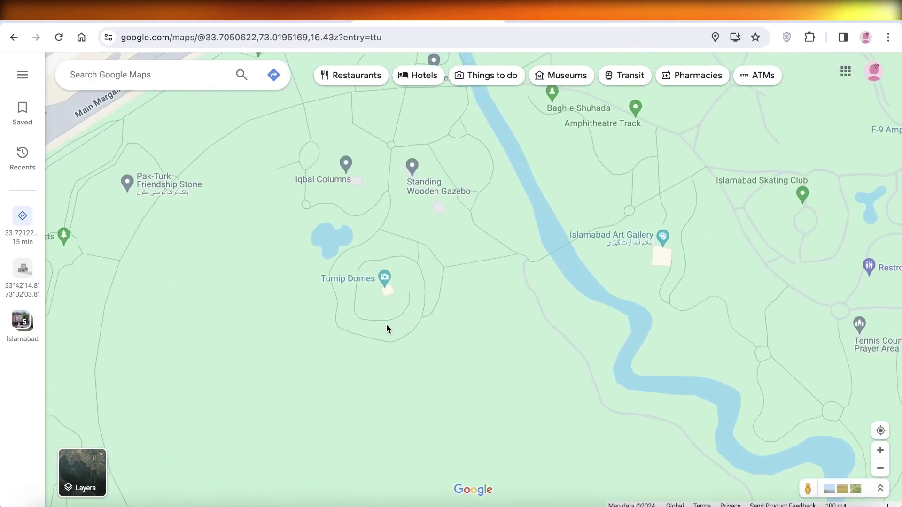
pyautogui.scroll(2, 386, 329)
pyautogui.scroll(3, 389, 294)
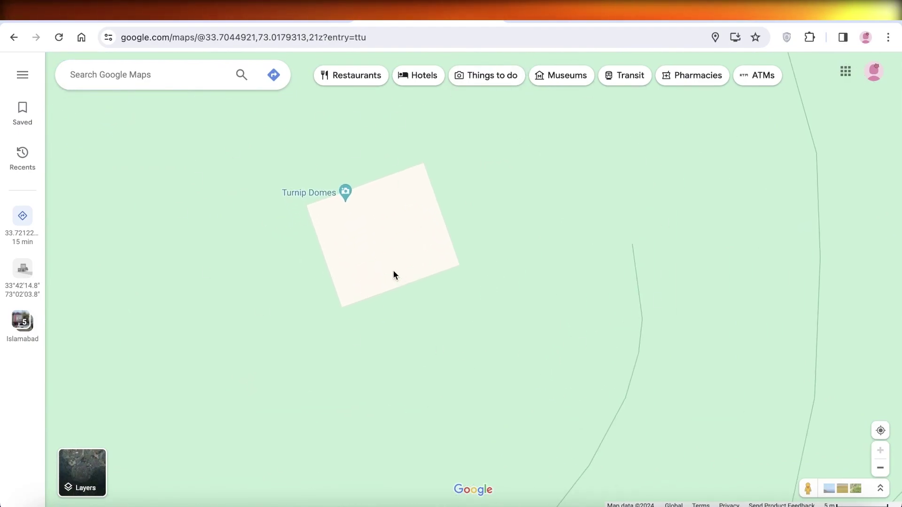
# Step: Select the Turnip Domes building so a pin marks it as P239+R4G
pyautogui.click(406, 265)
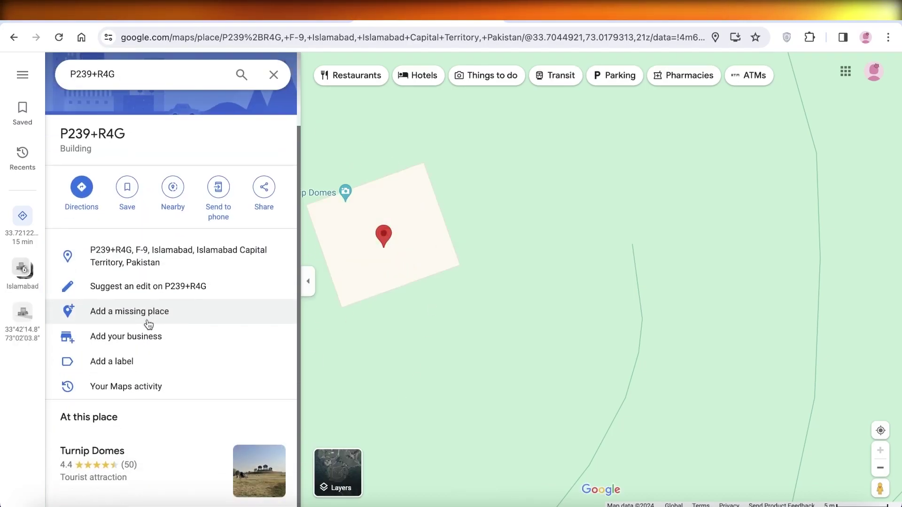
pyautogui.click(452, 321)
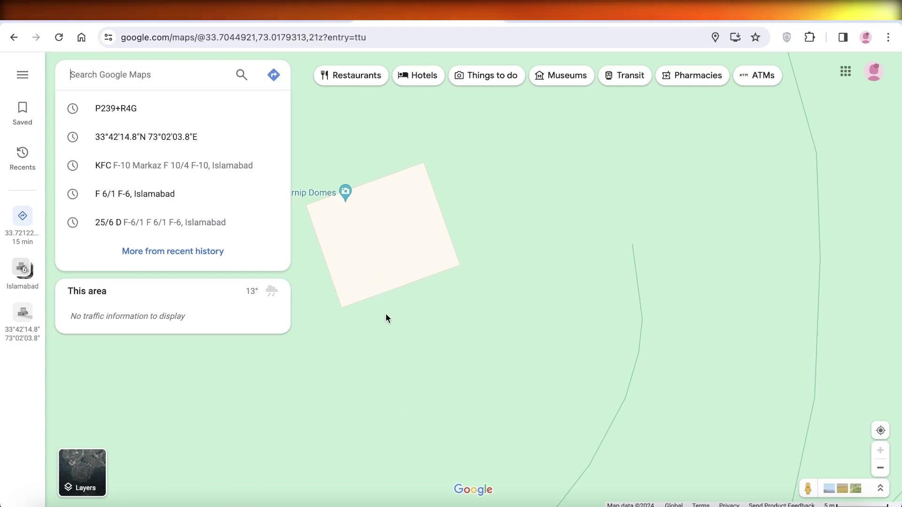
pyautogui.click(385, 314)
pyautogui.click(379, 315)
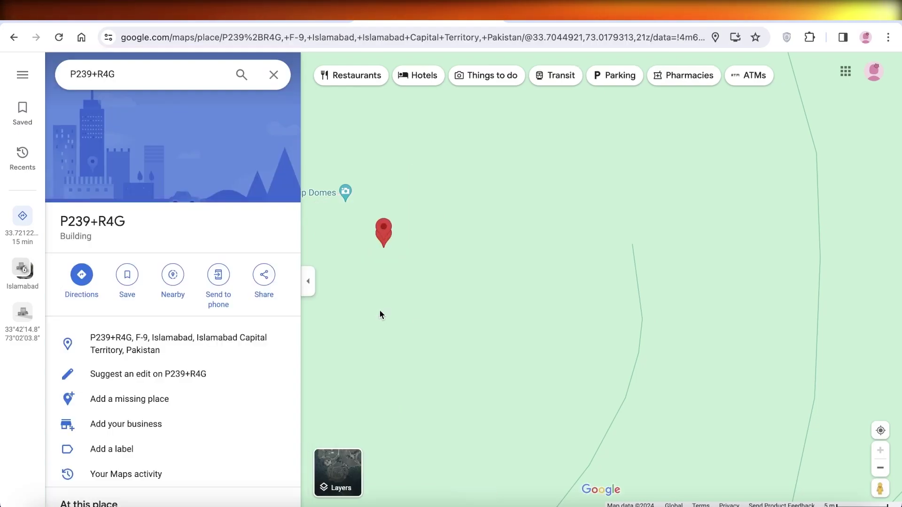
pyautogui.scroll(-2, 128, 306)
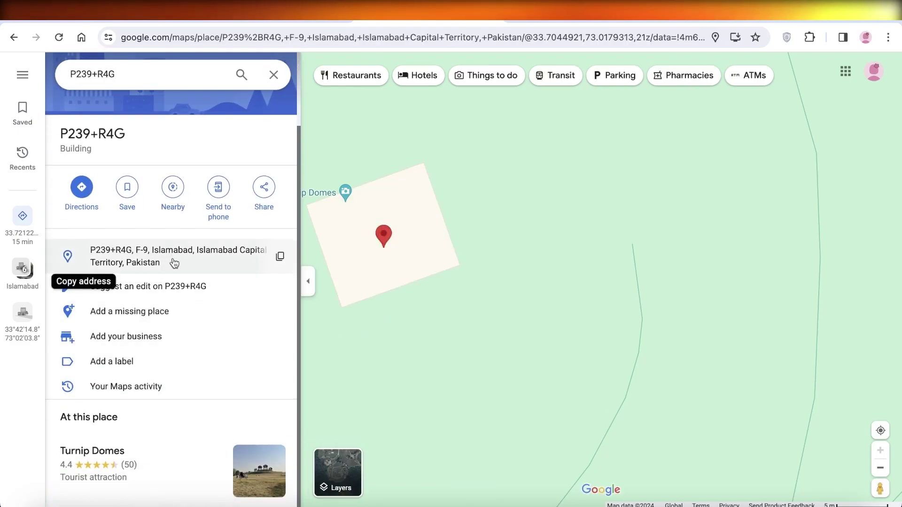
# Step: Copy the pin's coordinates 33.70453, 73.01786 from its right-click menu
pyautogui.rightClick(384, 240)
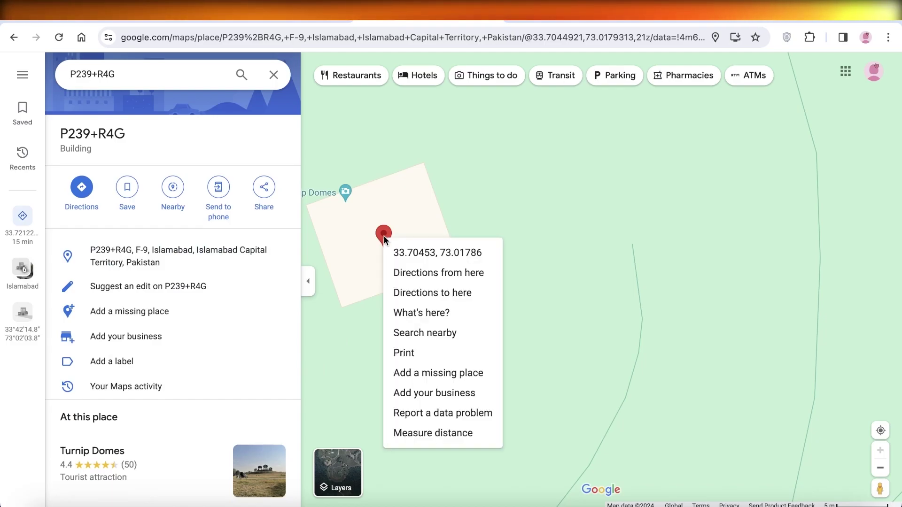
pyautogui.click(408, 254)
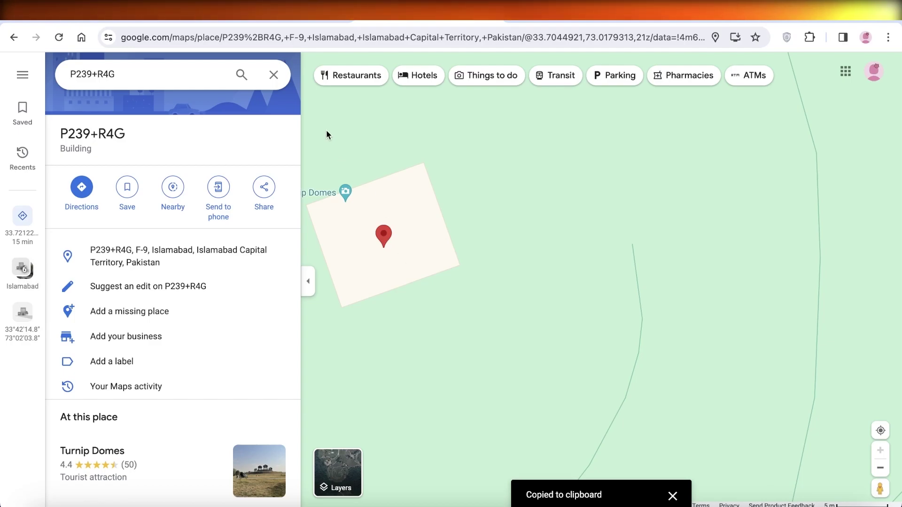
# Step: Close the building's details and pan south toward G-9/2 near Mehran Football Ground
pyautogui.click(273, 75)
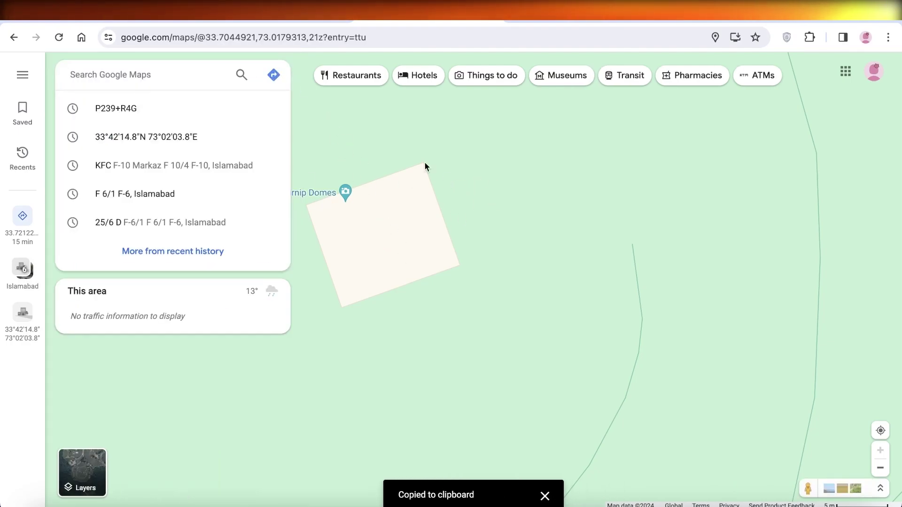
pyautogui.scroll(-5, 557, 167)
pyautogui.scroll(-5, 557, 167)
pyautogui.moveTo(522, 184); pyautogui.dragTo(491, 266)
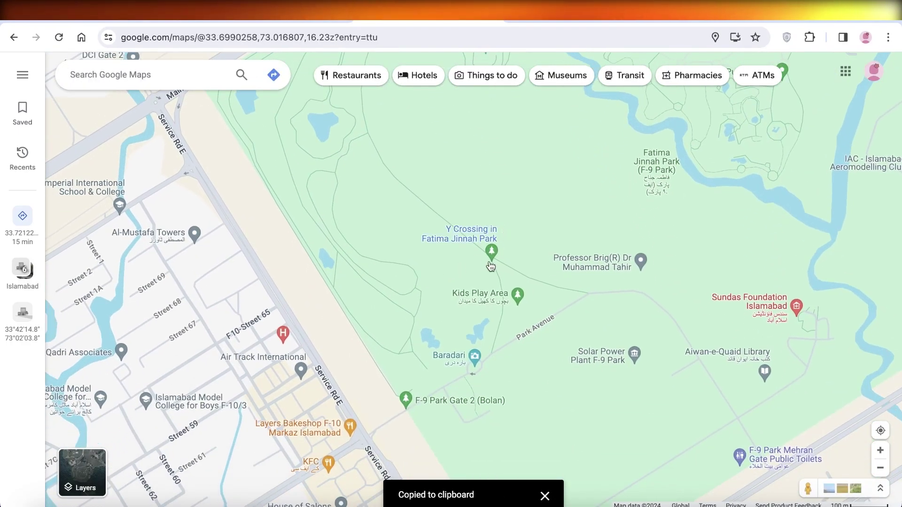
pyautogui.scroll(2, 321, 234)
pyautogui.scroll(1, 402, 212)
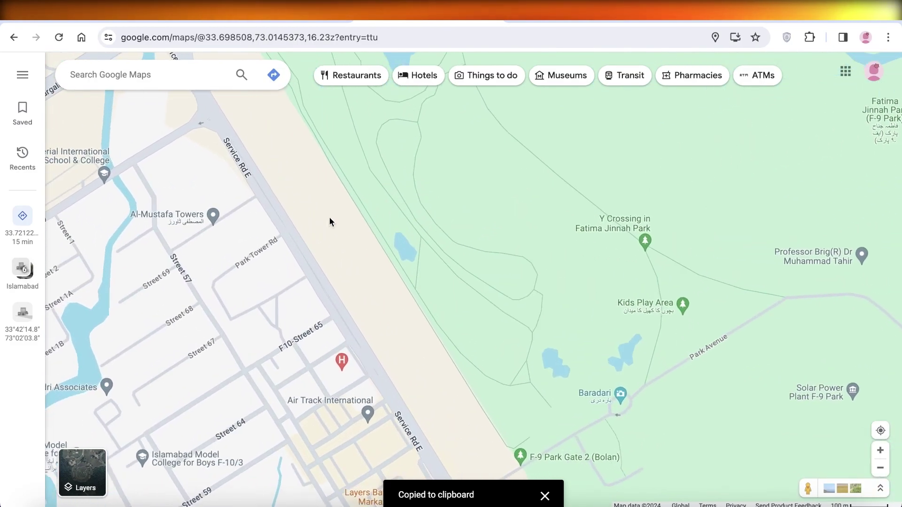
pyautogui.scroll(2, 329, 217)
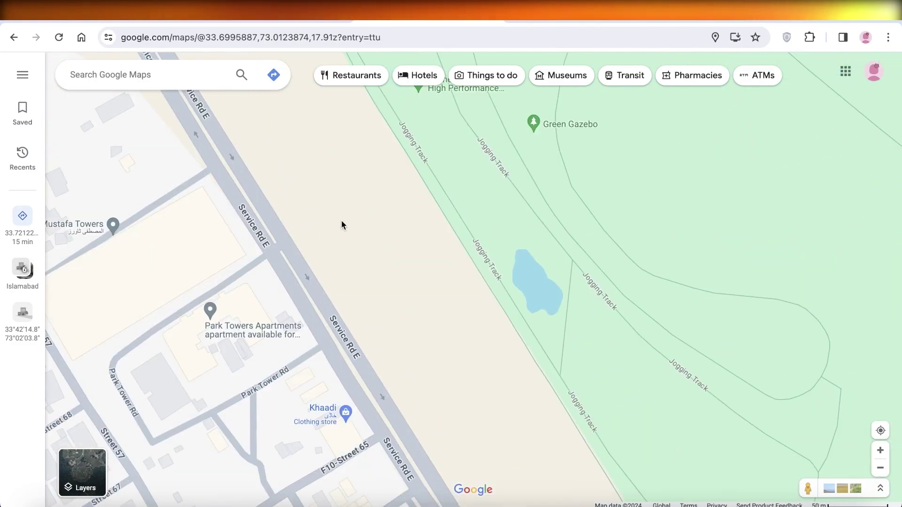
pyautogui.scroll(-2, 341, 219)
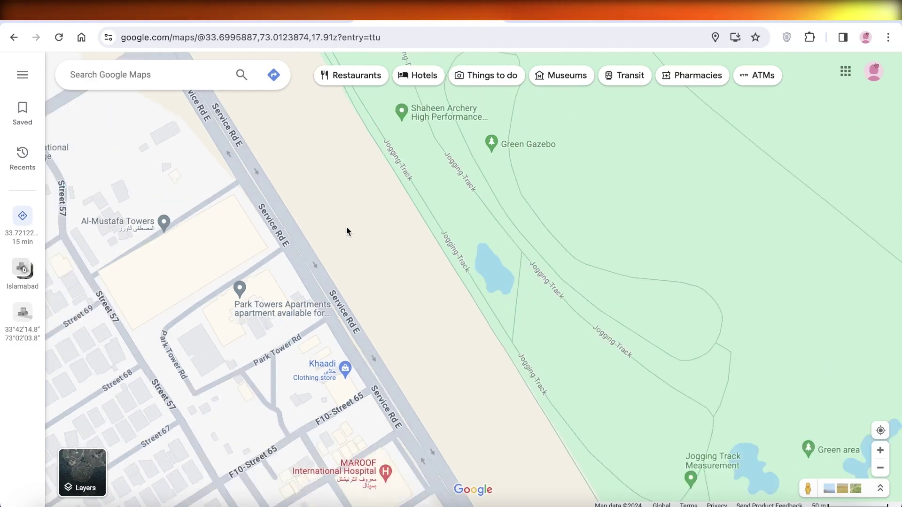
pyautogui.scroll(-3, 346, 226)
pyautogui.scroll(-2, 476, 374)
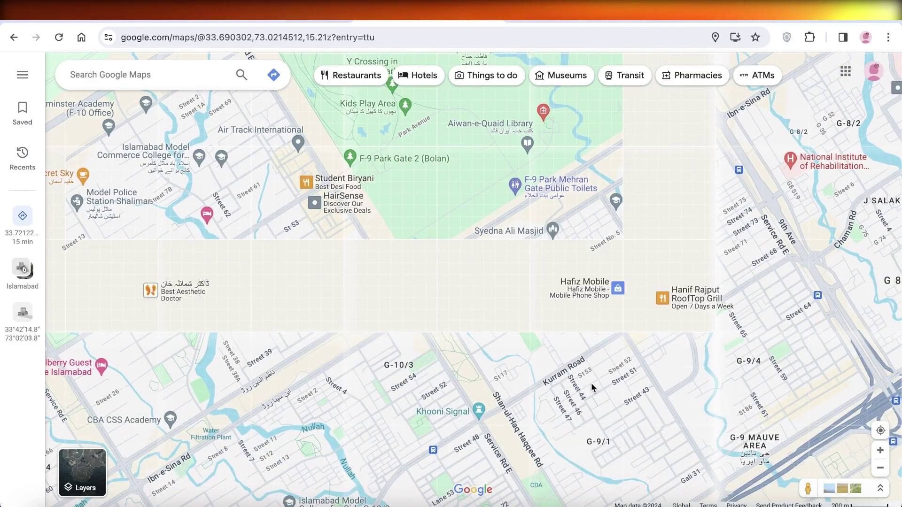
pyautogui.scroll(-2, 554, 341)
pyautogui.scroll(2, 553, 336)
pyautogui.scroll(2, 464, 213)
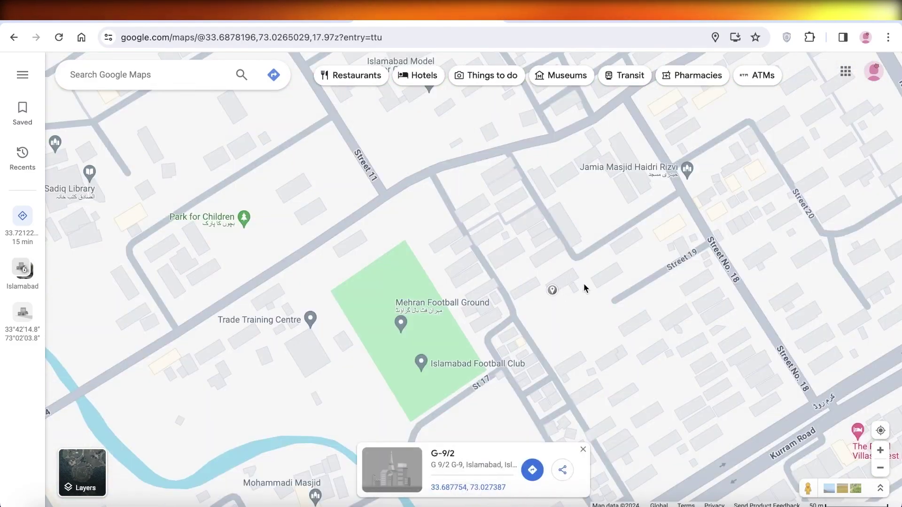
# Step: Open the G-9/2 point's details as 33°41'15.9"N 73°01'38.6"E, then close them
pyautogui.rightClick(486, 488)
pyautogui.press('Escape')
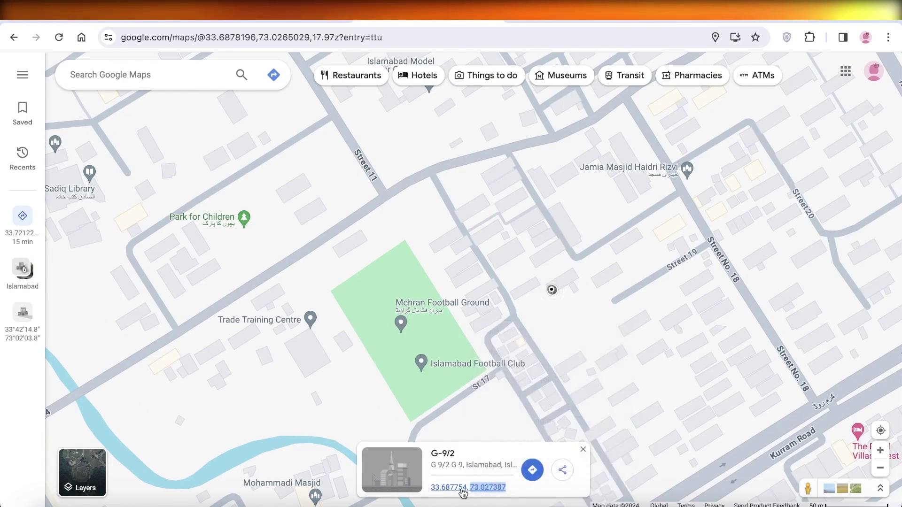
pyautogui.click(463, 487)
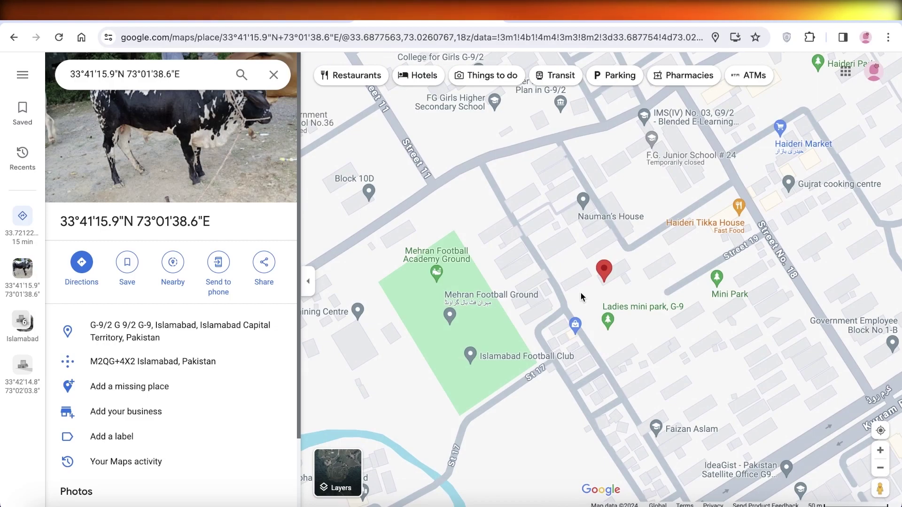
pyautogui.click(273, 75)
pyautogui.click(425, 231)
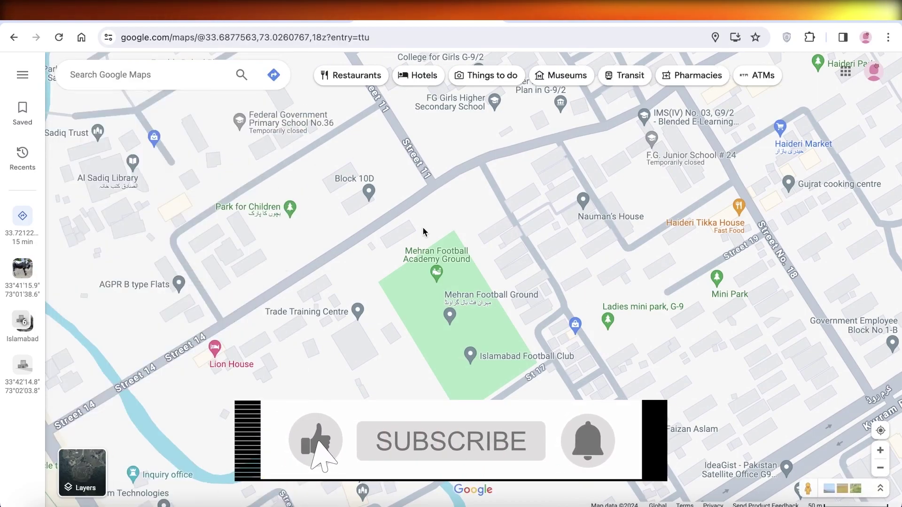
pyautogui.scroll(-3, 425, 231)
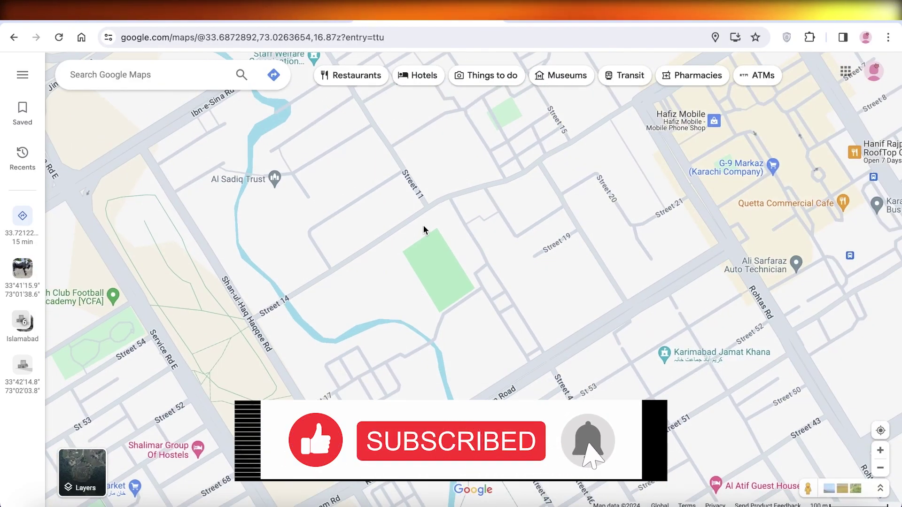
pyautogui.scroll(-3, 595, 286)
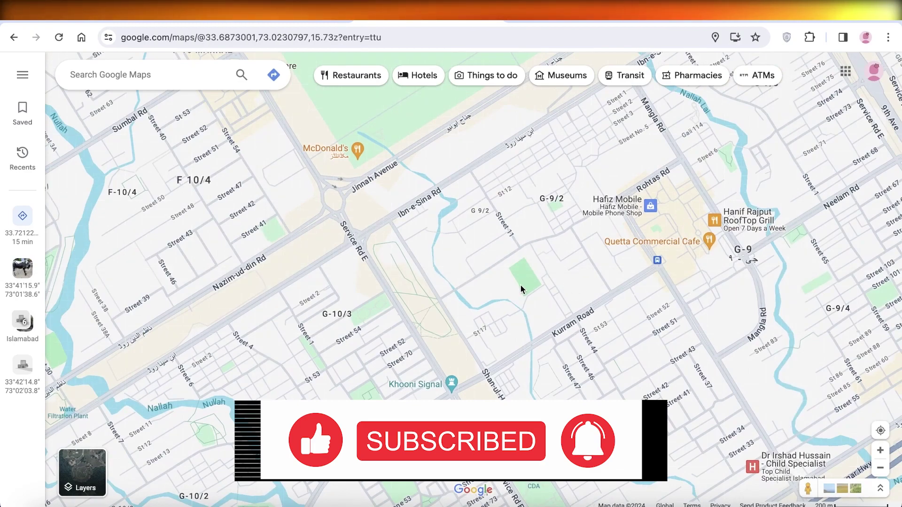